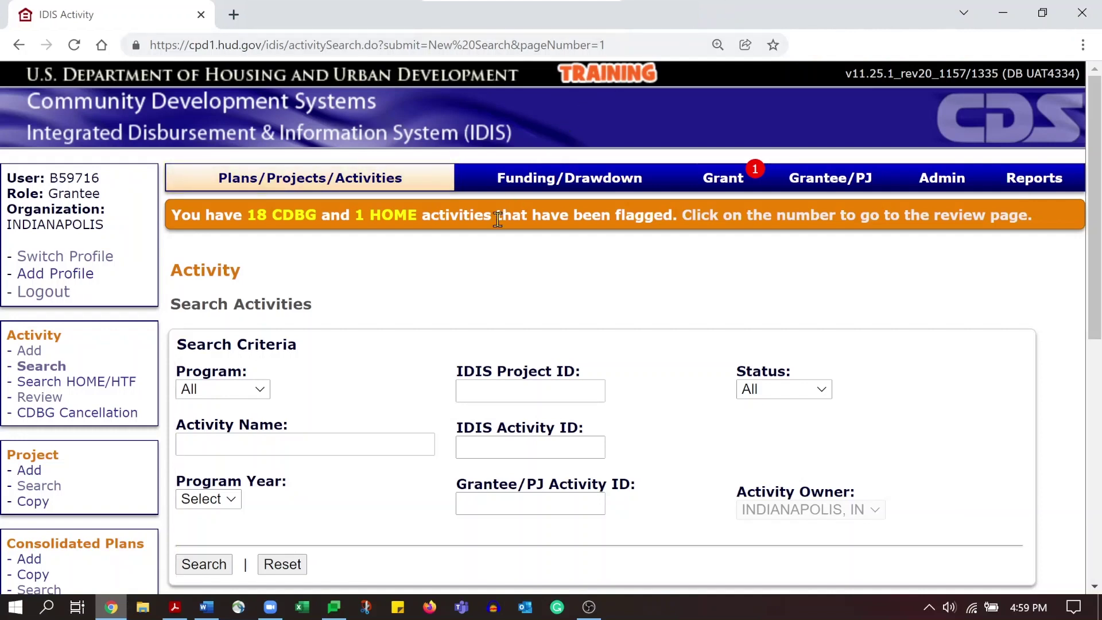
# Step: Search Annual Action Plans for program year 2021 and choose Amend on the 2021 AAP Indy Amendment
pyautogui.scroll(-3, 156, 505)
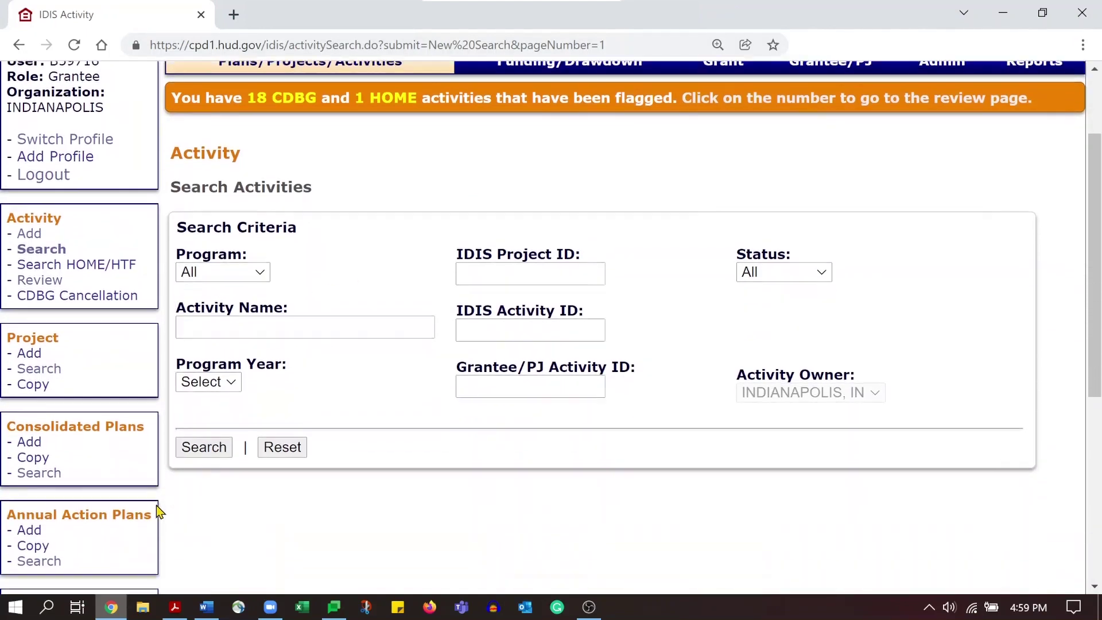
pyautogui.click(46, 461)
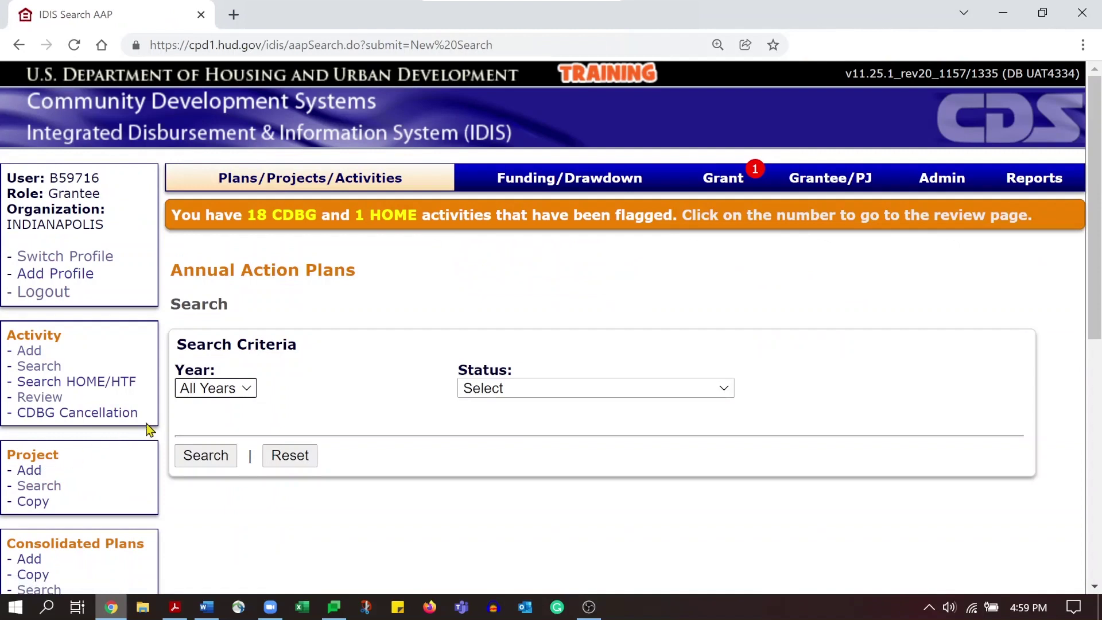
pyautogui.click(233, 389)
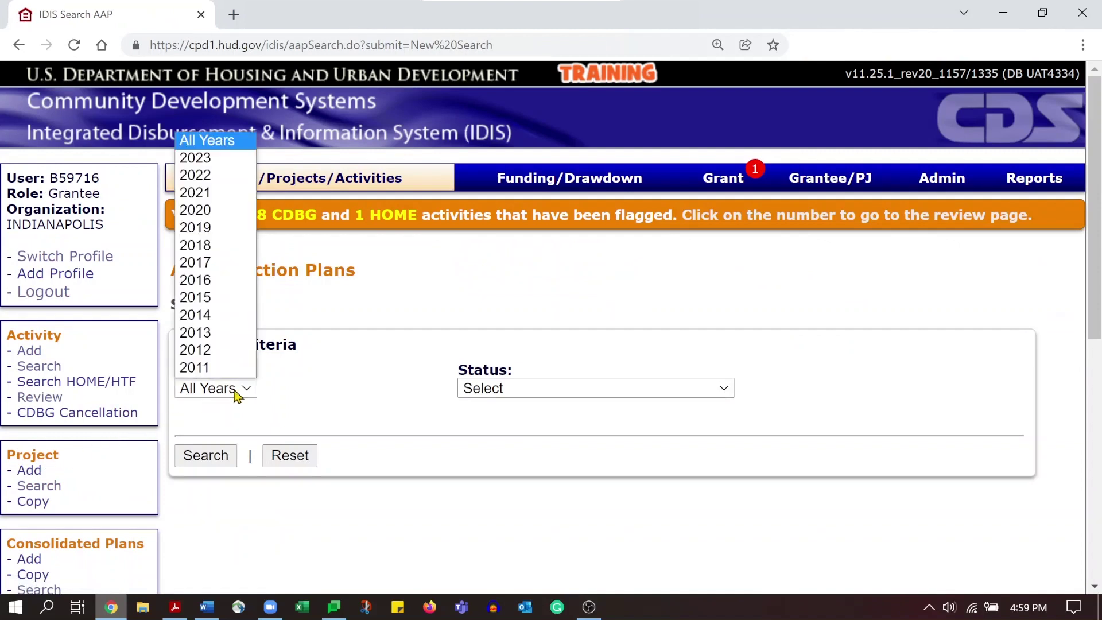
pyautogui.click(211, 189)
pyautogui.click(231, 462)
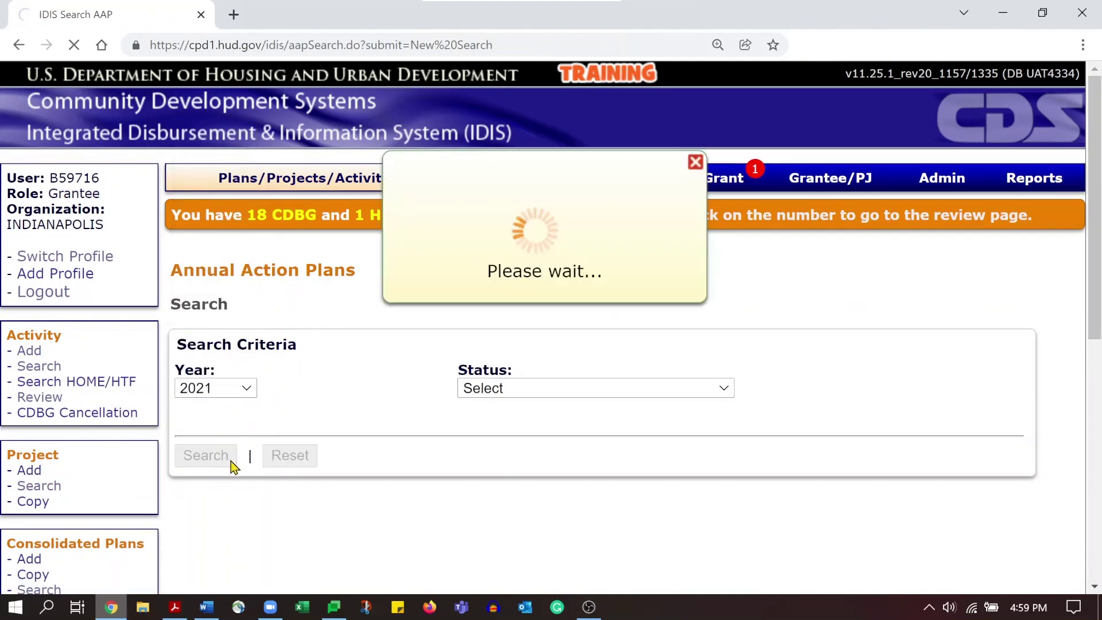
pyautogui.scroll(-2, 233, 462)
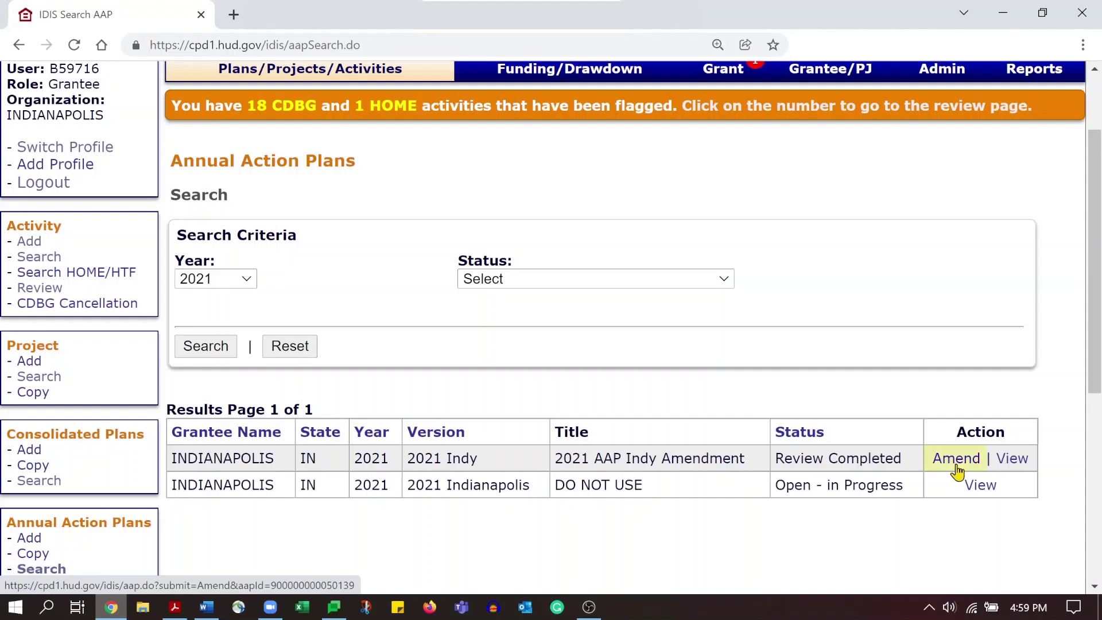
pyautogui.click(956, 459)
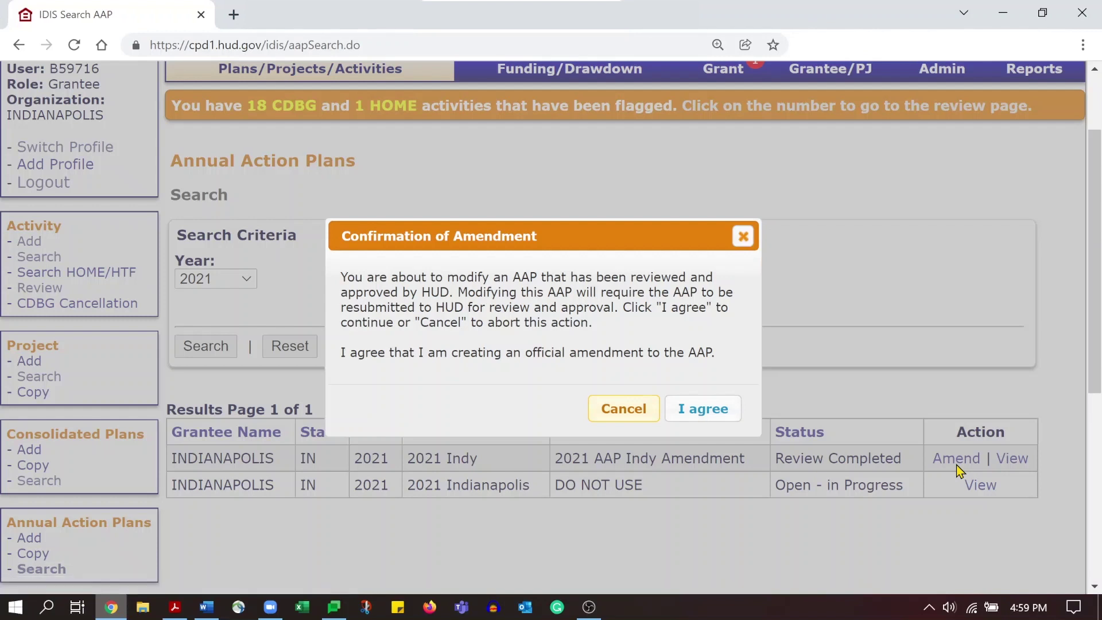
# Step: Agree to the official amendment and scroll to the AD-26 through AP-55 section links
pyautogui.click(709, 423)
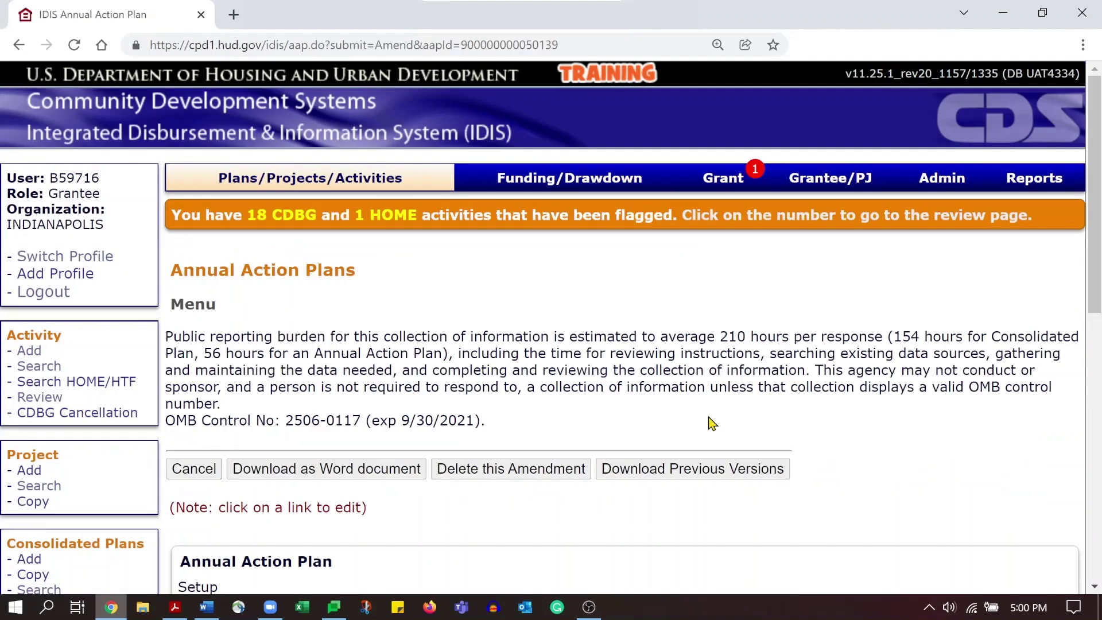
pyautogui.scroll(-1, 712, 424)
pyautogui.scroll(-2, 712, 423)
pyautogui.scroll(-1, 712, 423)
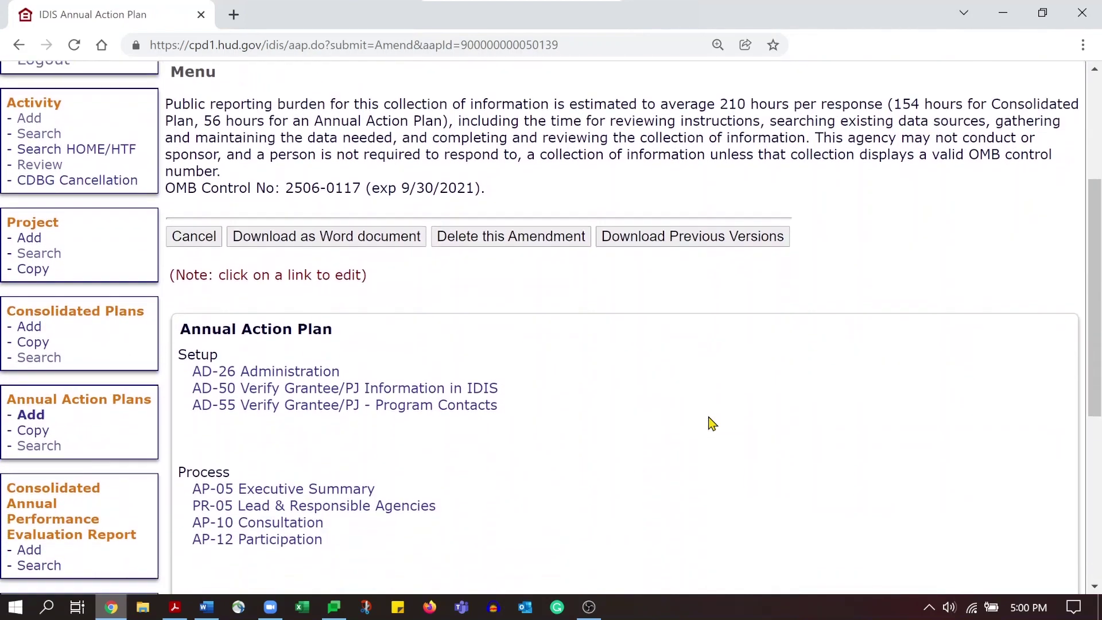
pyautogui.scroll(-2, 712, 423)
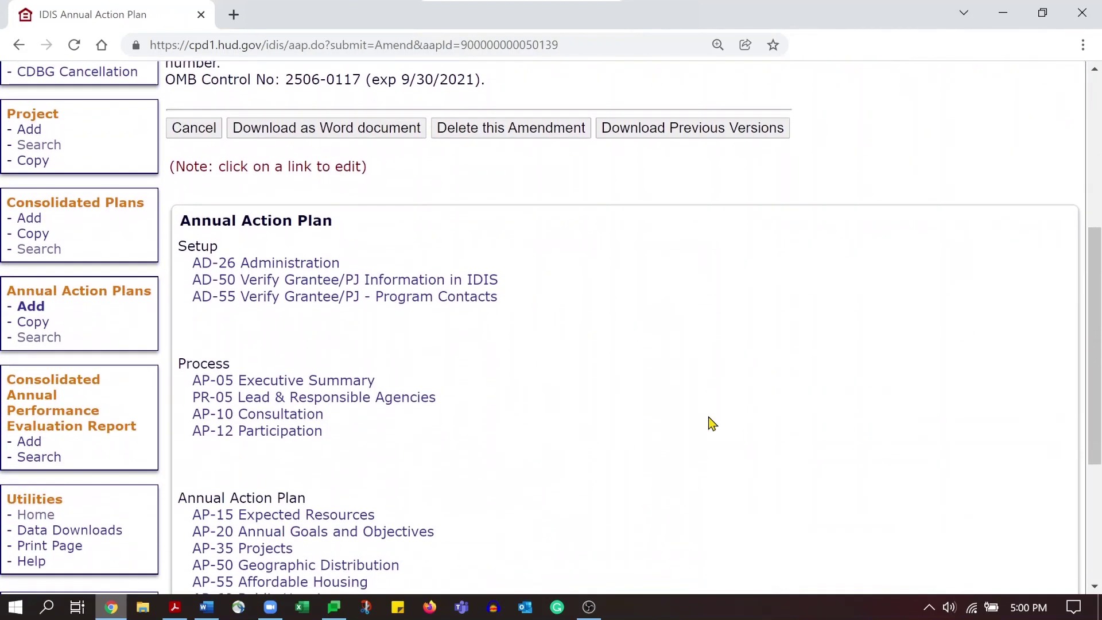
# Step: In AD-26 Administration, set the amendment type to Substantial
pyautogui.click(303, 267)
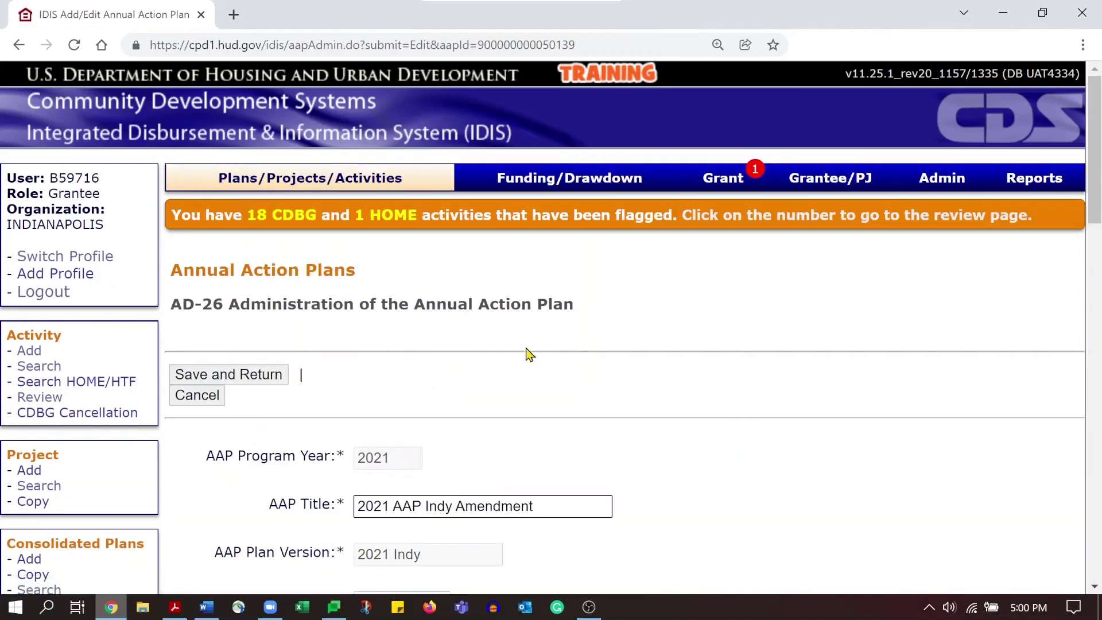
pyautogui.scroll(-3, 589, 386)
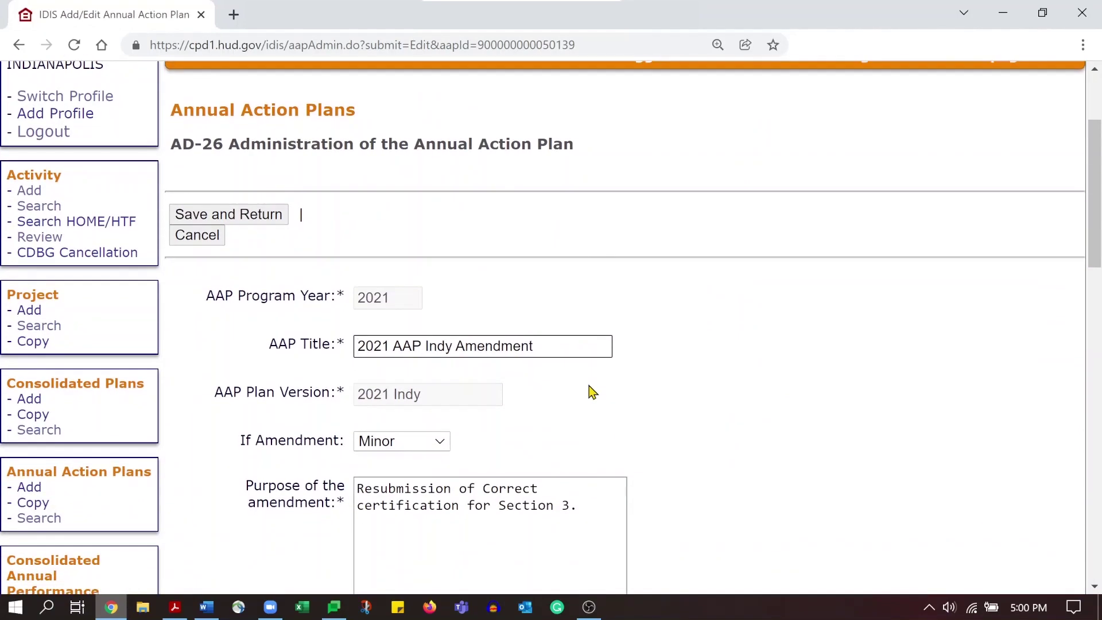
pyautogui.scroll(-2, 591, 392)
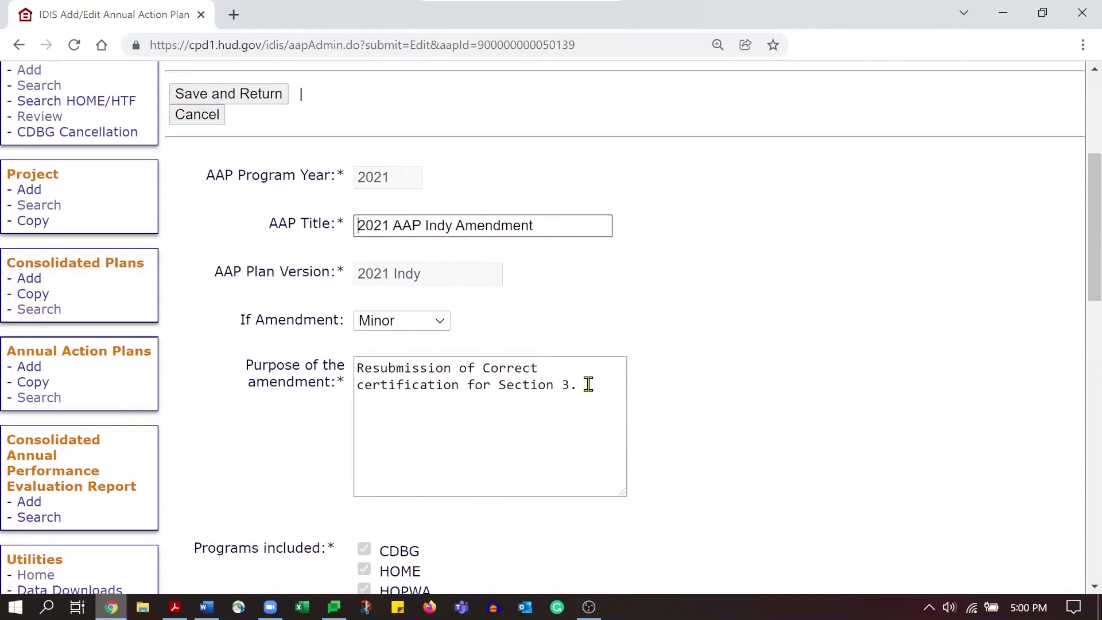
pyautogui.scroll(-1, 589, 384)
pyautogui.click(540, 208)
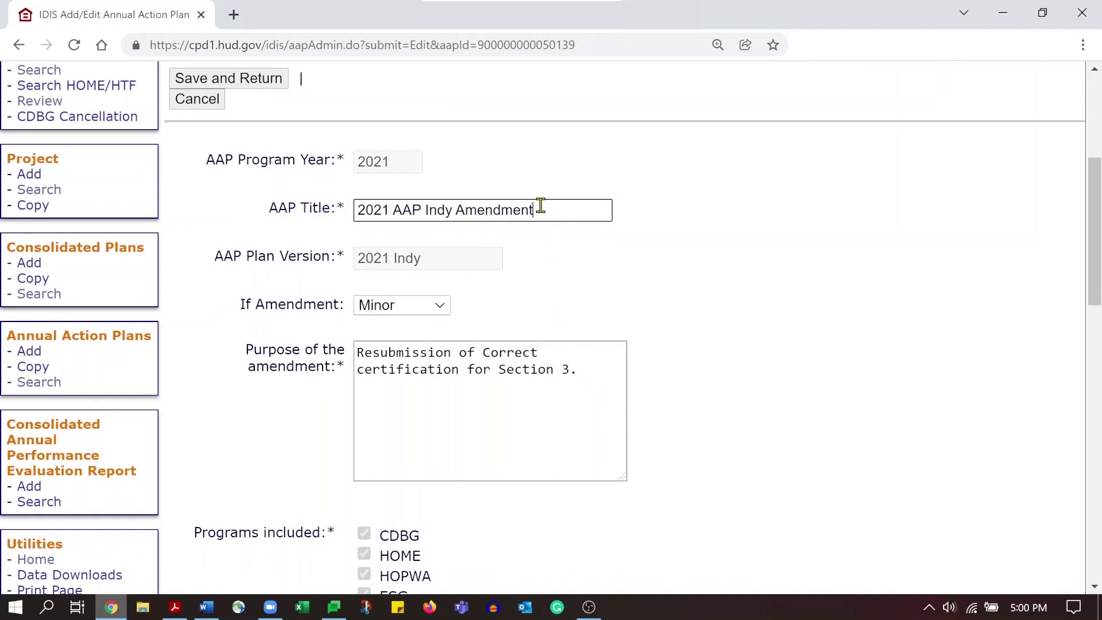
pyautogui.click(440, 311)
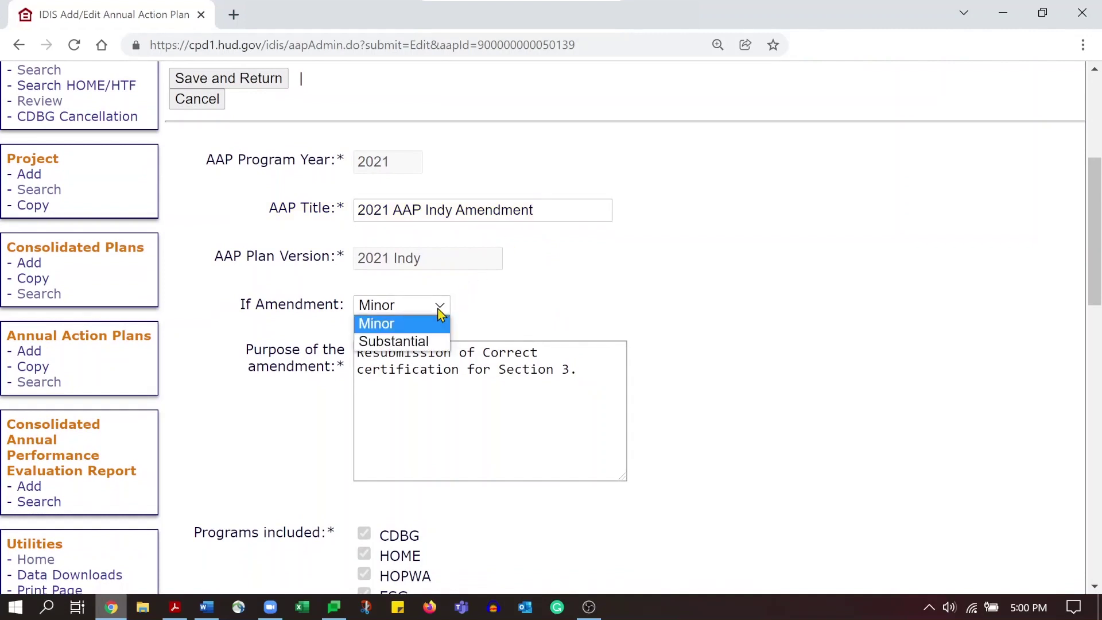
pyautogui.press('Escape')
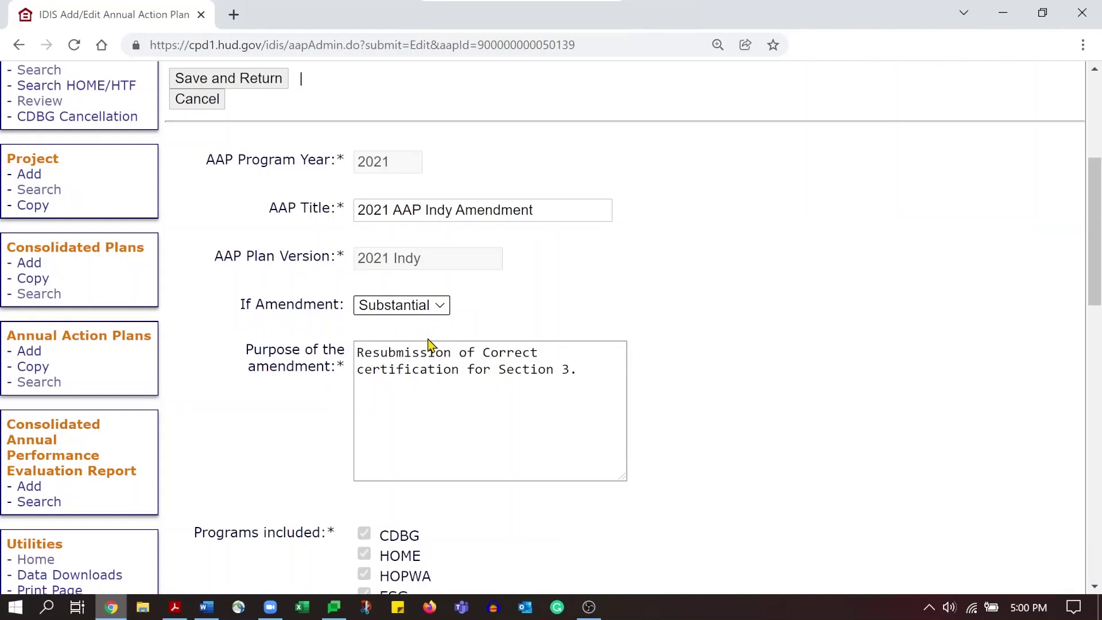
# Step: Replace the amendment purpose with 'HOME -ARP Allocation Plan' and scroll down to Attachments
pyautogui.click(574, 372)
pyautogui.hotkey('ctrl', 'a')
pyautogui.write('HOME -ARP')
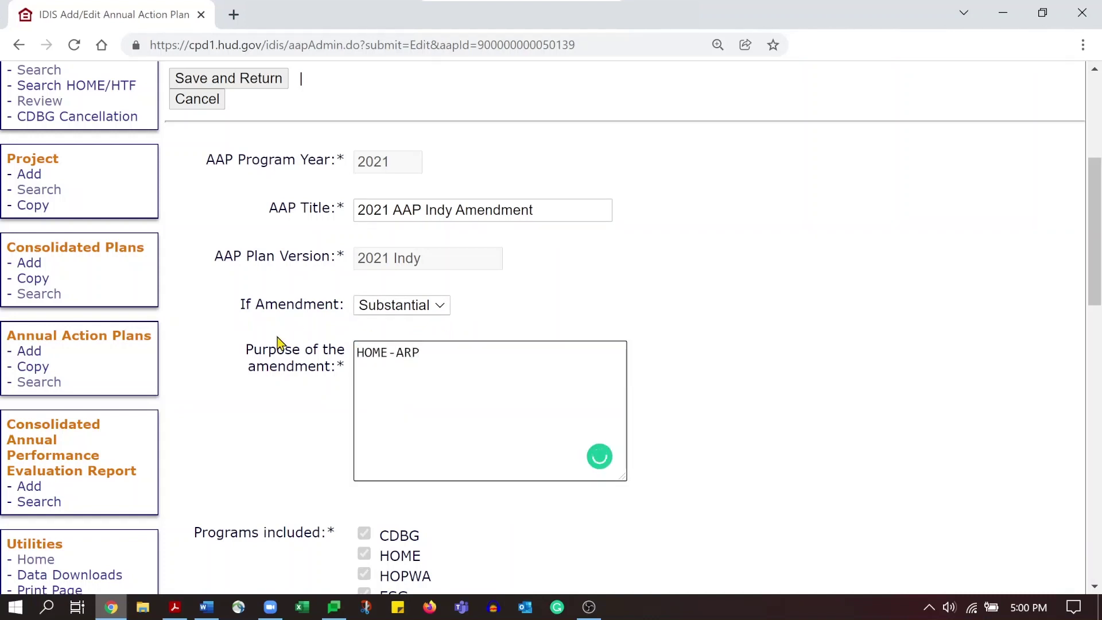
pyautogui.write(' Allocation Plan')
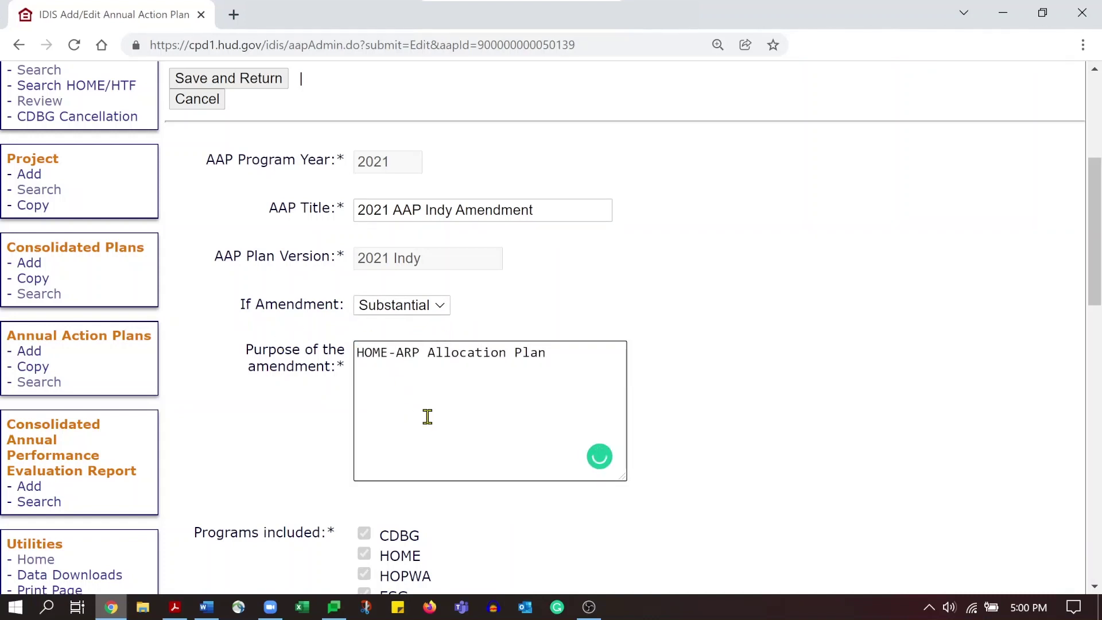
pyautogui.scroll(-1, 426, 416)
pyautogui.scroll(-2, 426, 416)
pyautogui.scroll(-3, 428, 419)
pyautogui.scroll(-3, 429, 423)
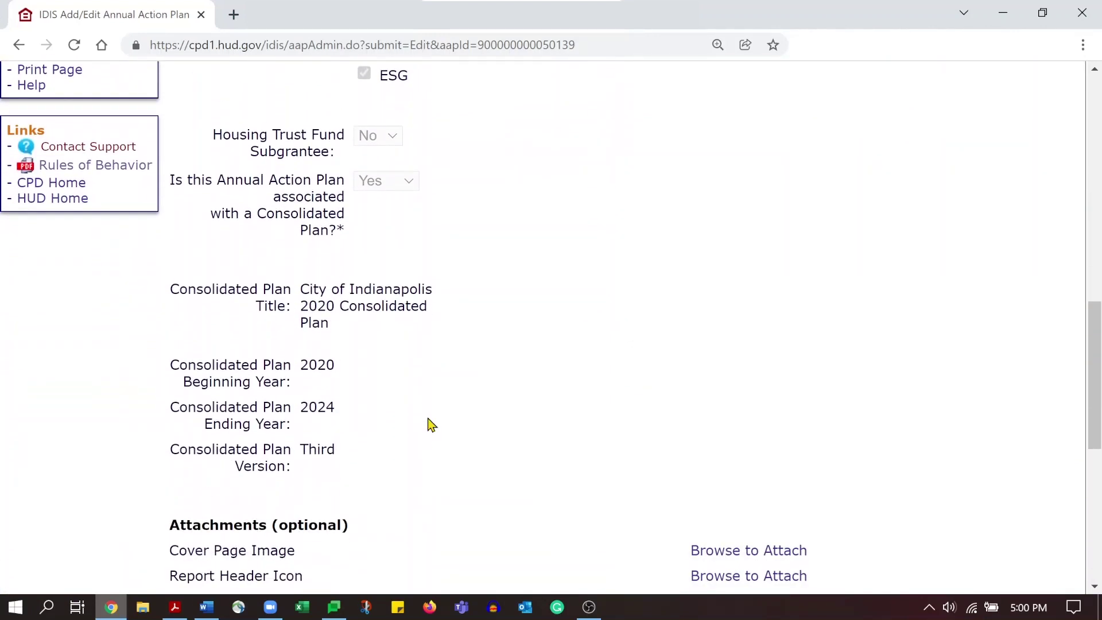
pyautogui.scroll(-3, 428, 423)
pyautogui.scroll(-1, 428, 423)
pyautogui.scroll(-1, 425, 431)
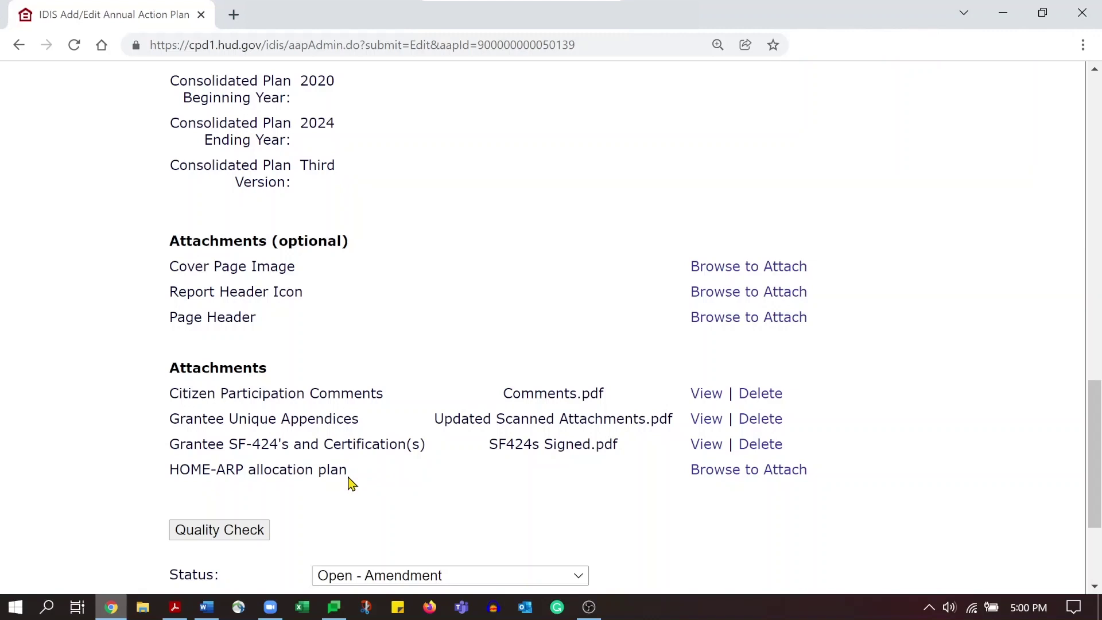
# Step: Attach HOMEARPPlan.pdf as the HOME-ARP allocation plan and save the attachment
pyautogui.click(712, 478)
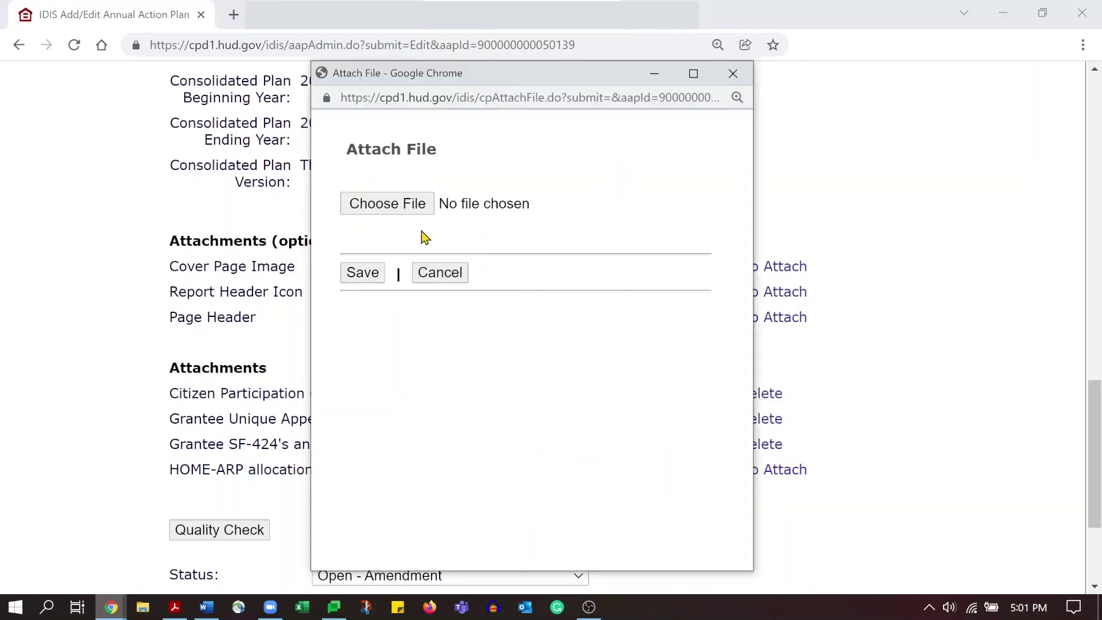
pyautogui.click(414, 211)
pyautogui.click(465, 256)
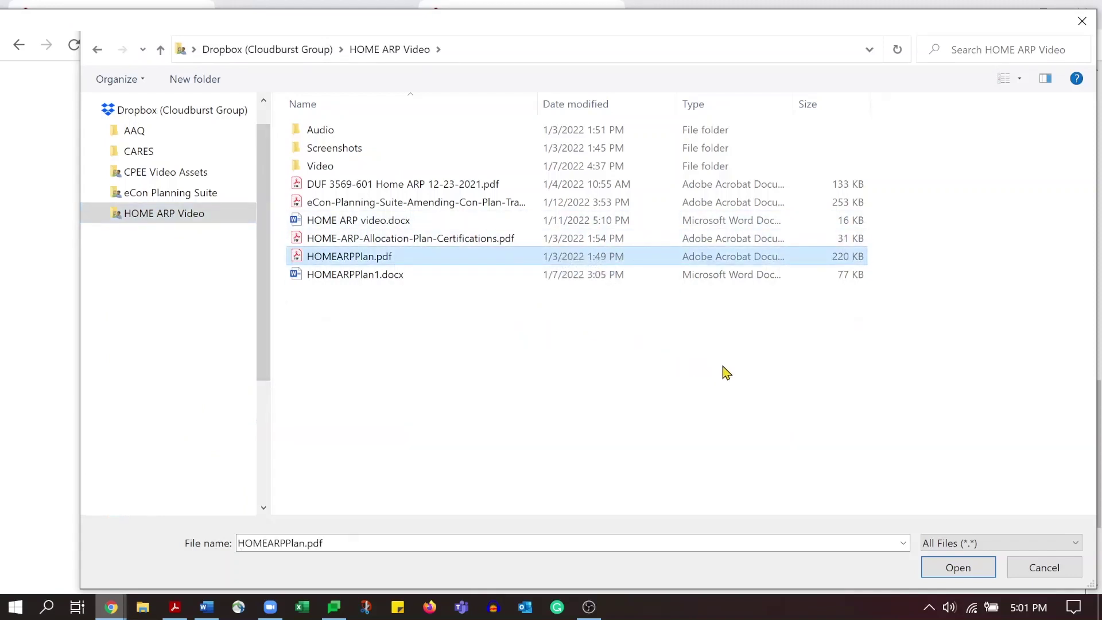
pyautogui.click(956, 566)
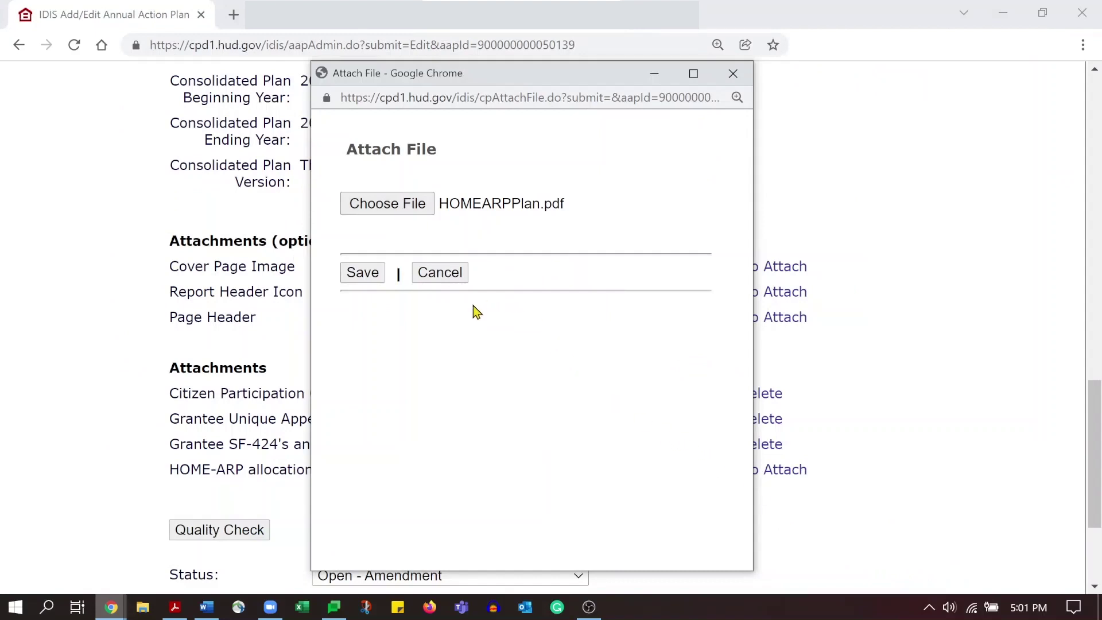
pyautogui.click(365, 276)
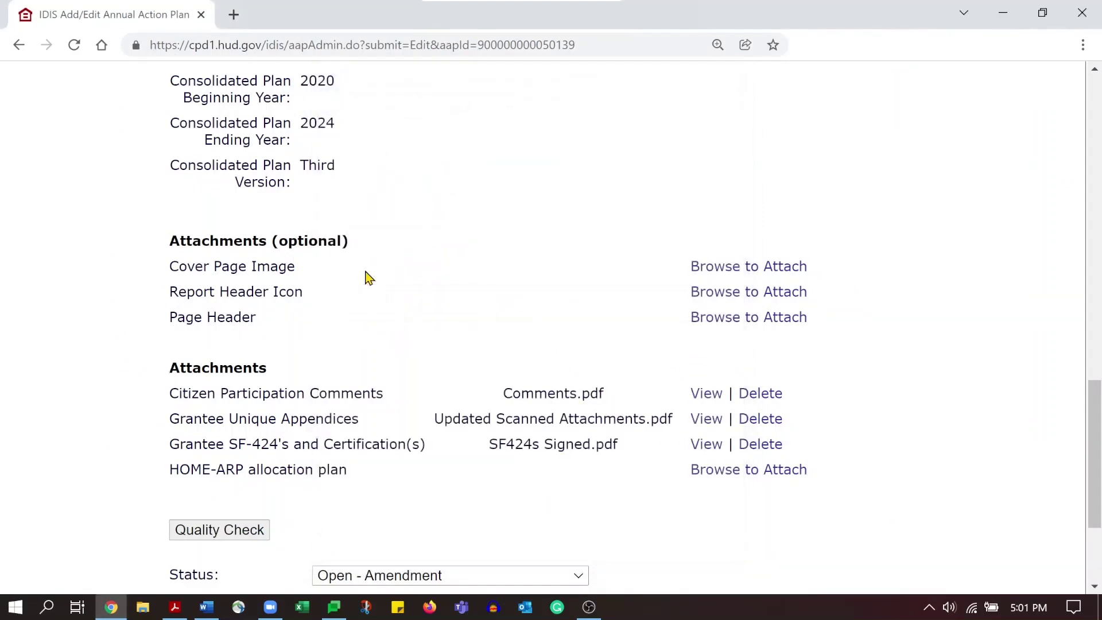
pyautogui.scroll(-3, 368, 278)
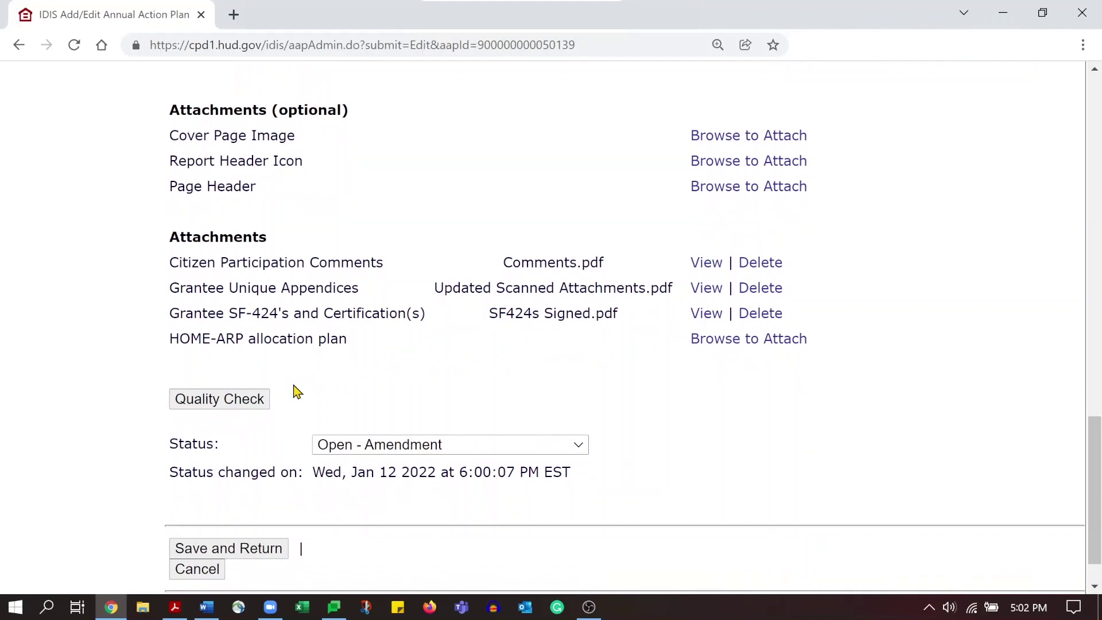
pyautogui.scroll(-1, 297, 393)
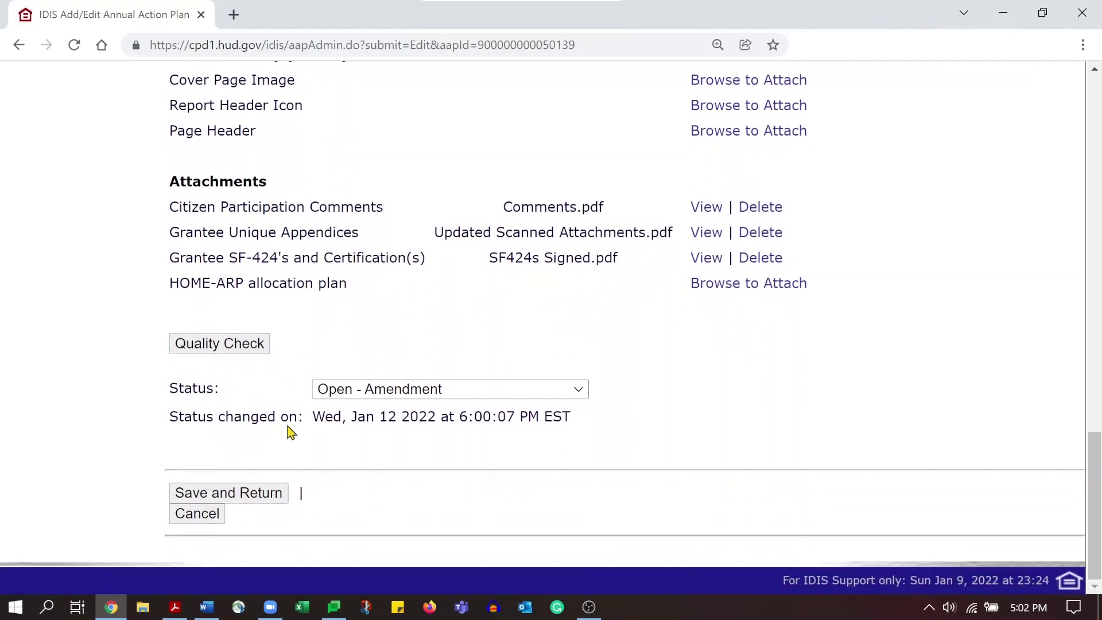
# Step: Save the plan, then check AD-26 Attachments lists HOMEARPPlan.pdf among four files
pyautogui.click(281, 494)
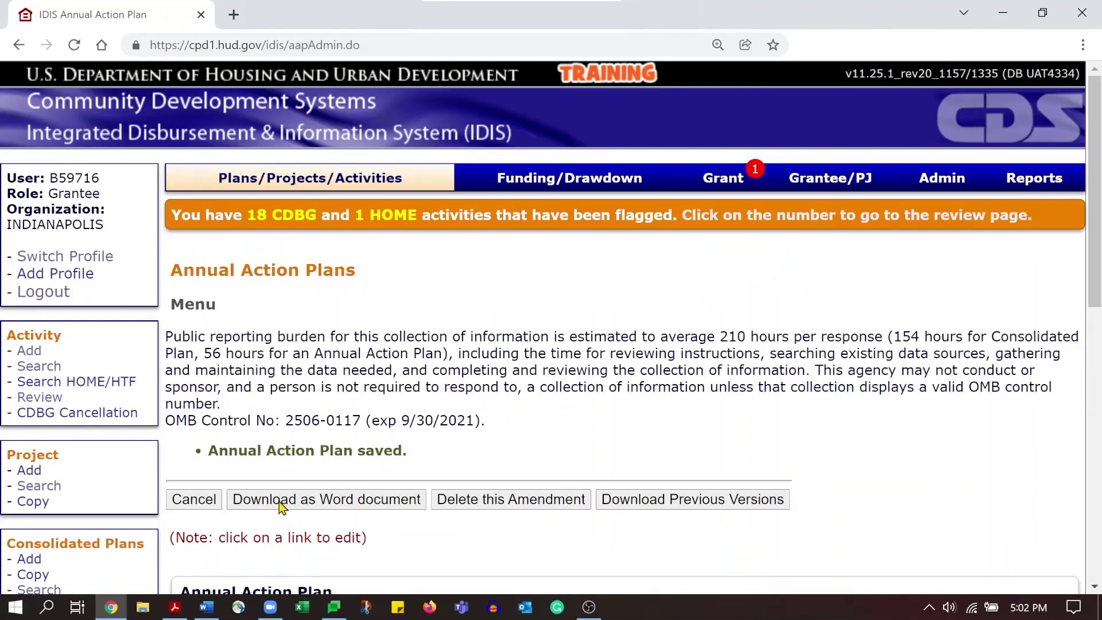
pyautogui.scroll(-3, 281, 505)
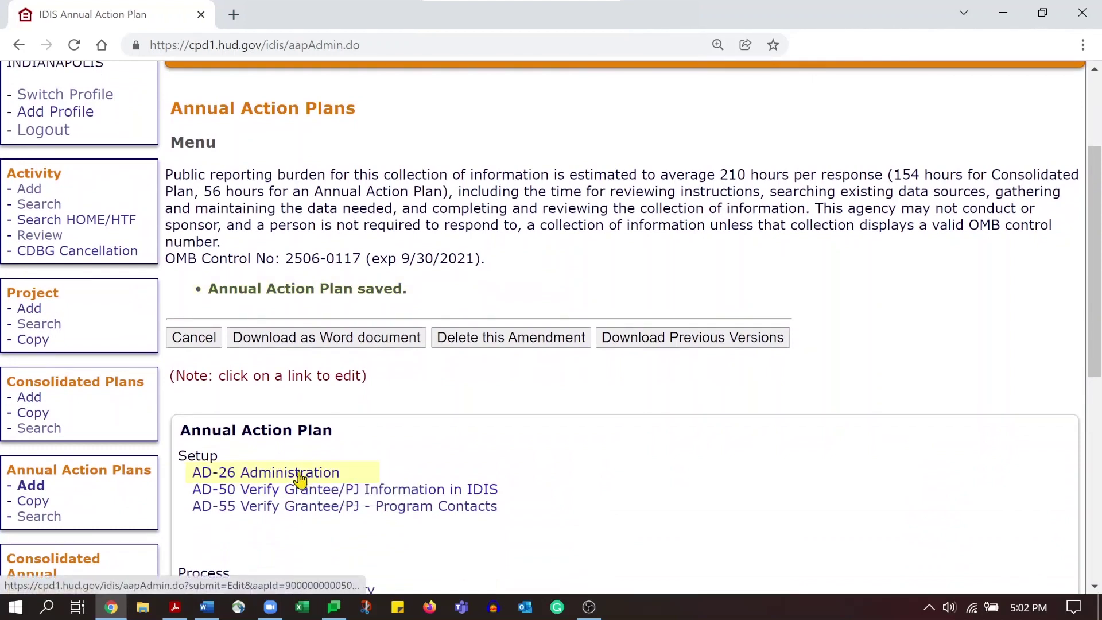
pyautogui.click(300, 478)
pyautogui.scroll(-3, 296, 468)
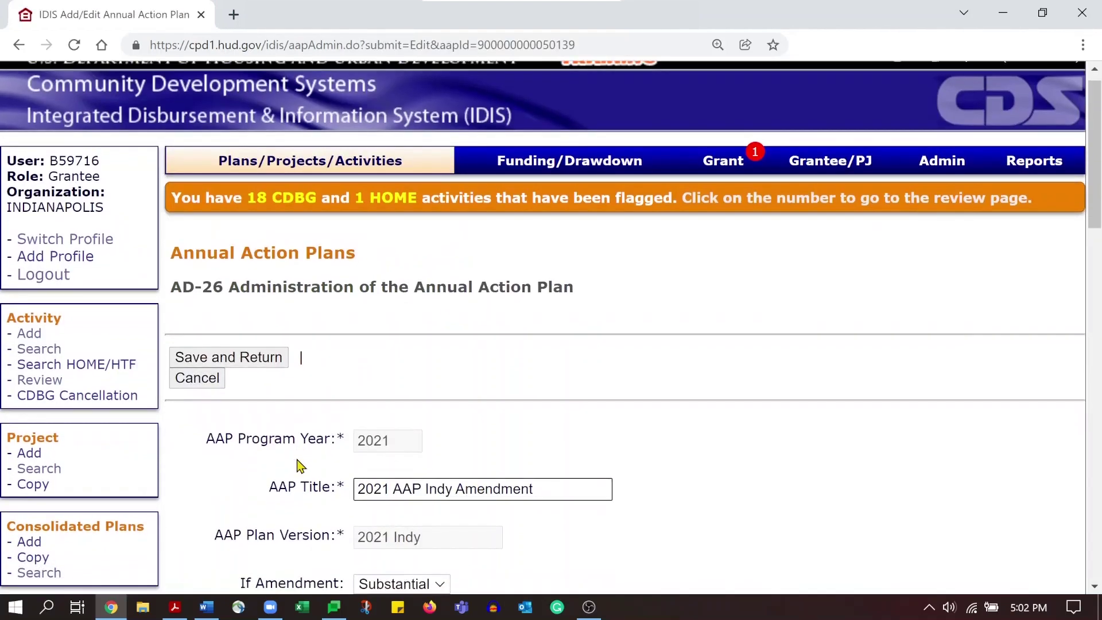
pyautogui.scroll(-3, 300, 466)
pyautogui.scroll(-3, 300, 466)
pyautogui.scroll(-4, 300, 466)
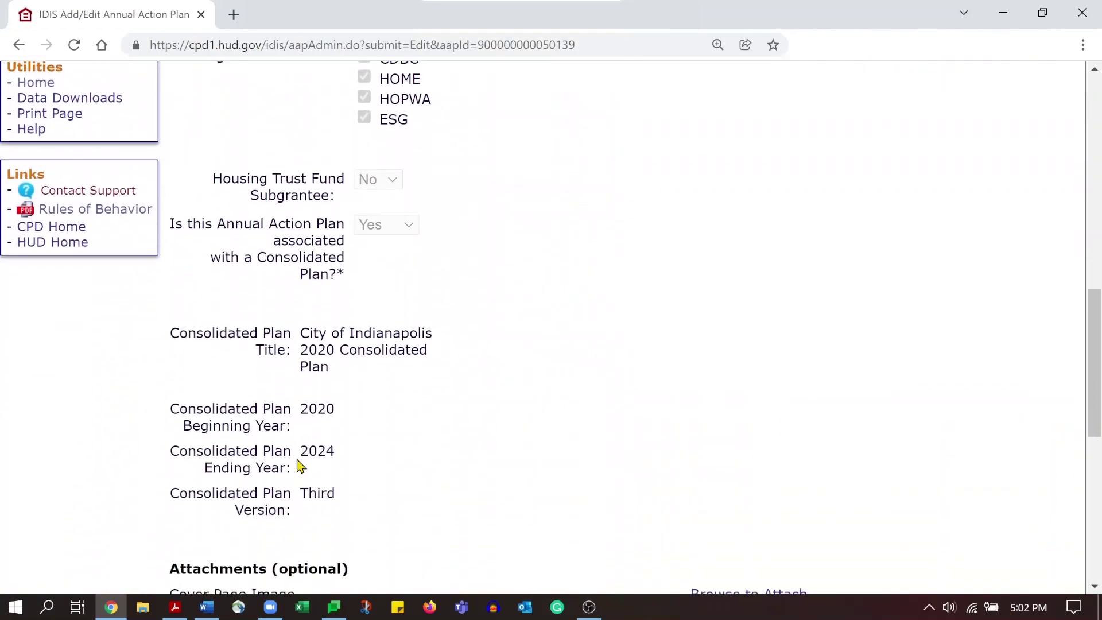
pyautogui.scroll(-5, 300, 466)
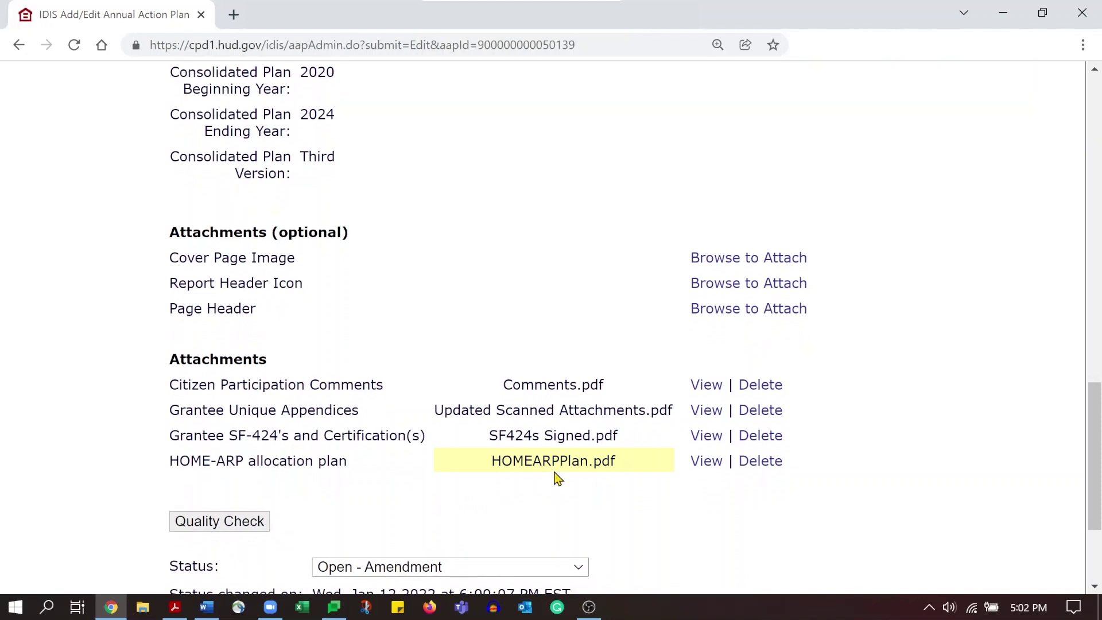
pyautogui.scroll(-1, 555, 476)
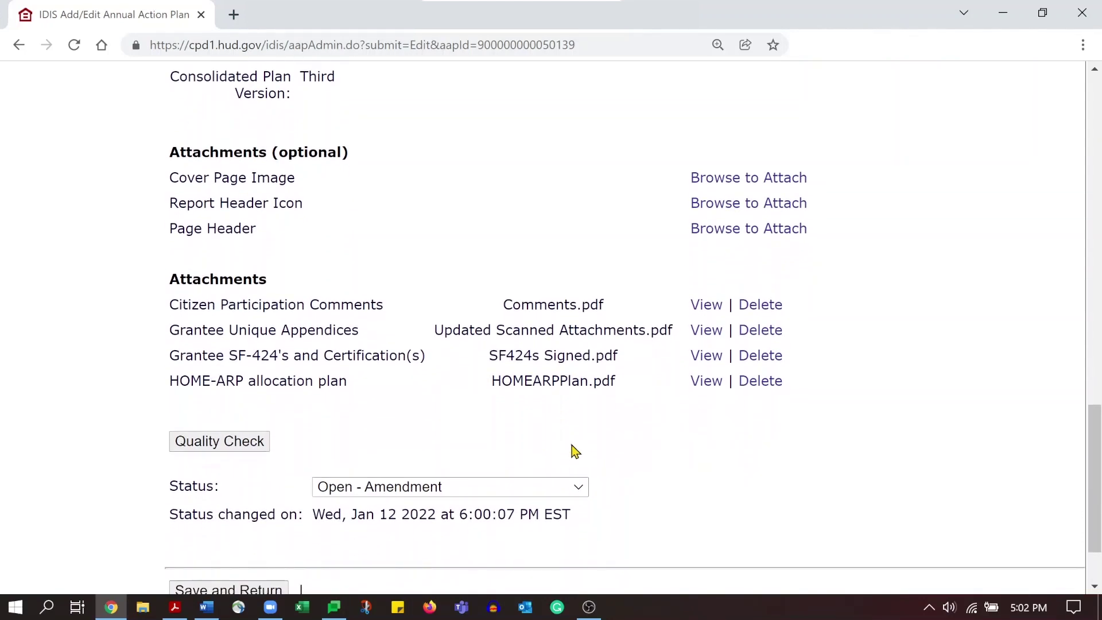
# Step: Set the plan status to Submitted for Review and save the plan
pyautogui.click(575, 487)
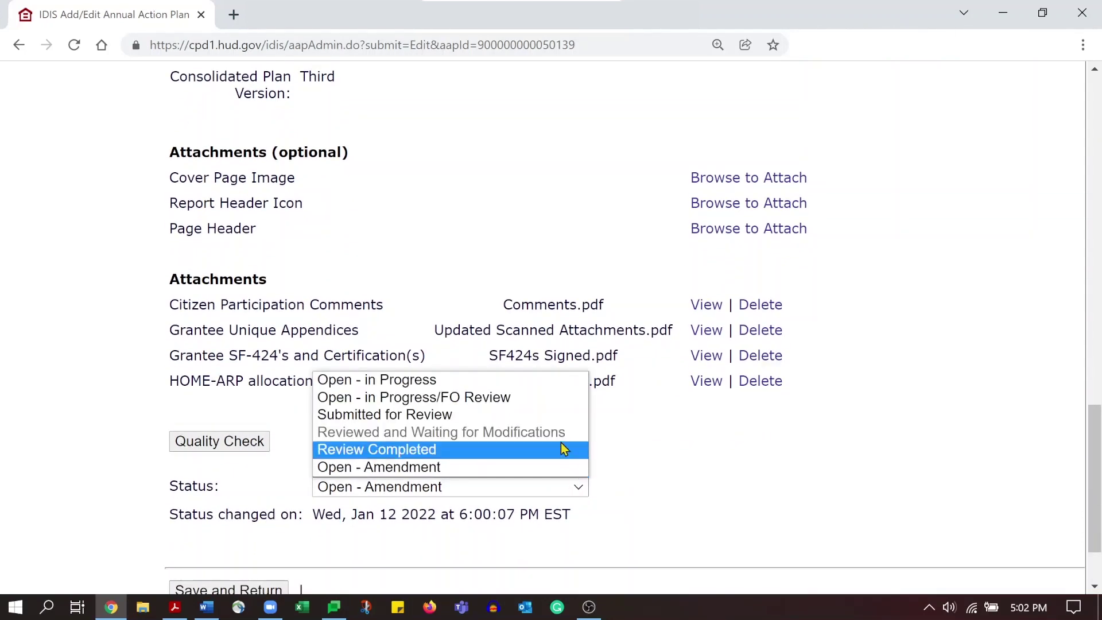
pyautogui.click(549, 414)
pyautogui.scroll(-2, 549, 421)
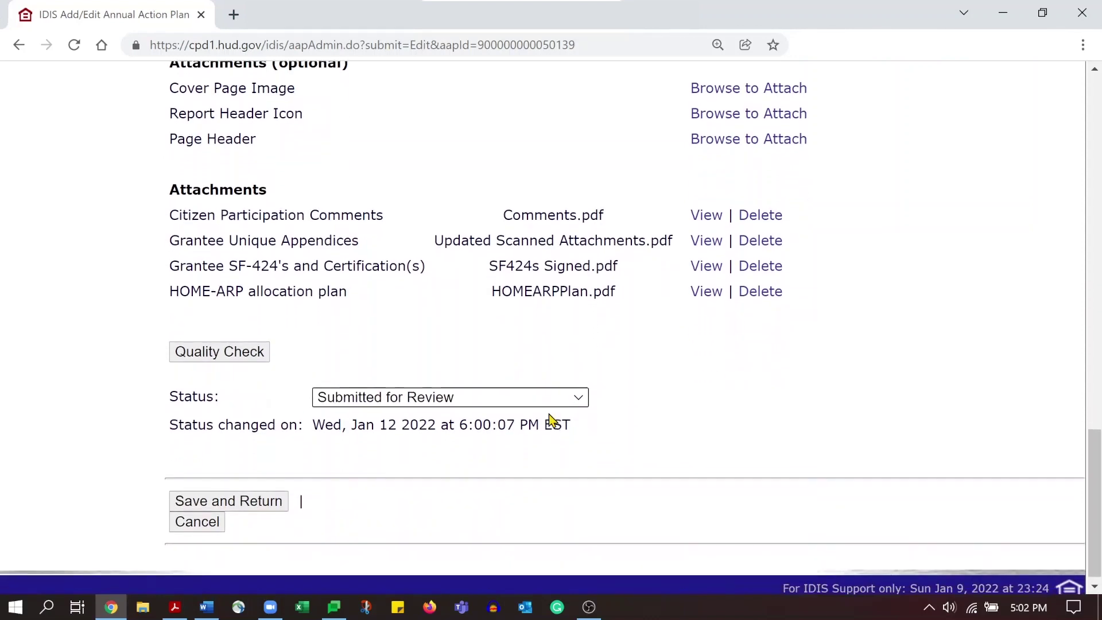
pyautogui.click(262, 493)
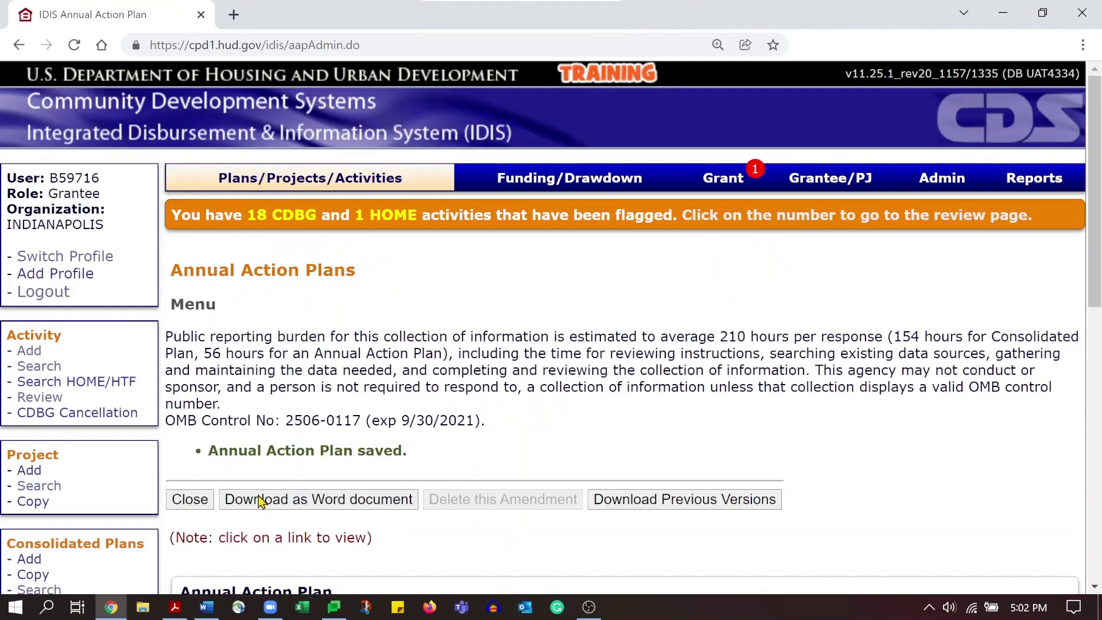
pyautogui.scroll(-3, 282, 494)
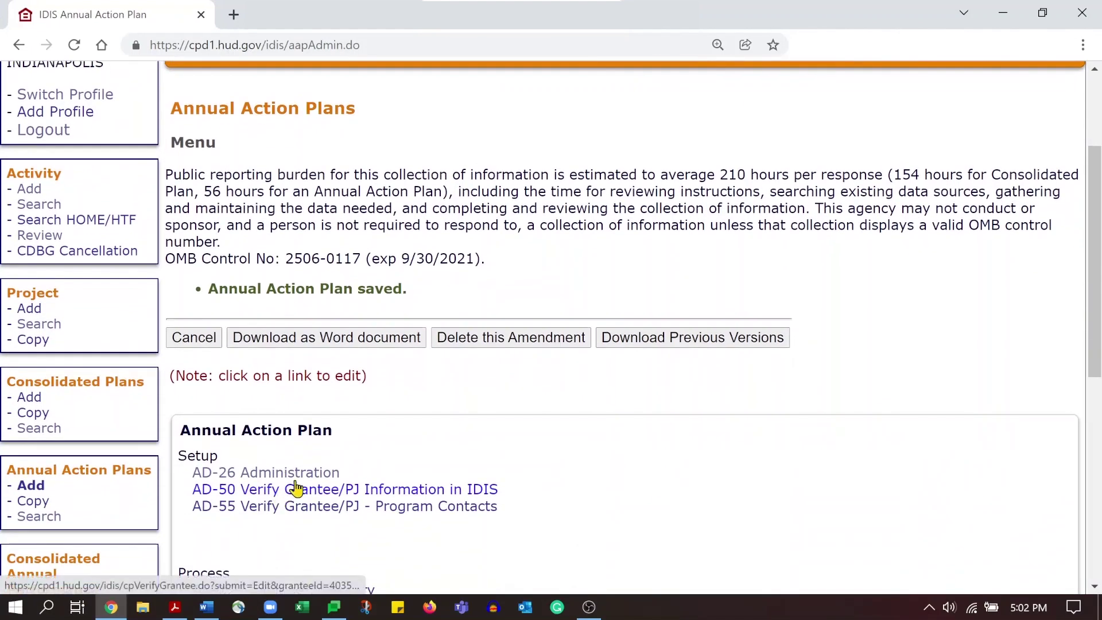
# Step: Reopen AD-26 Administration to verify the Submitted for Review status
pyautogui.click(299, 475)
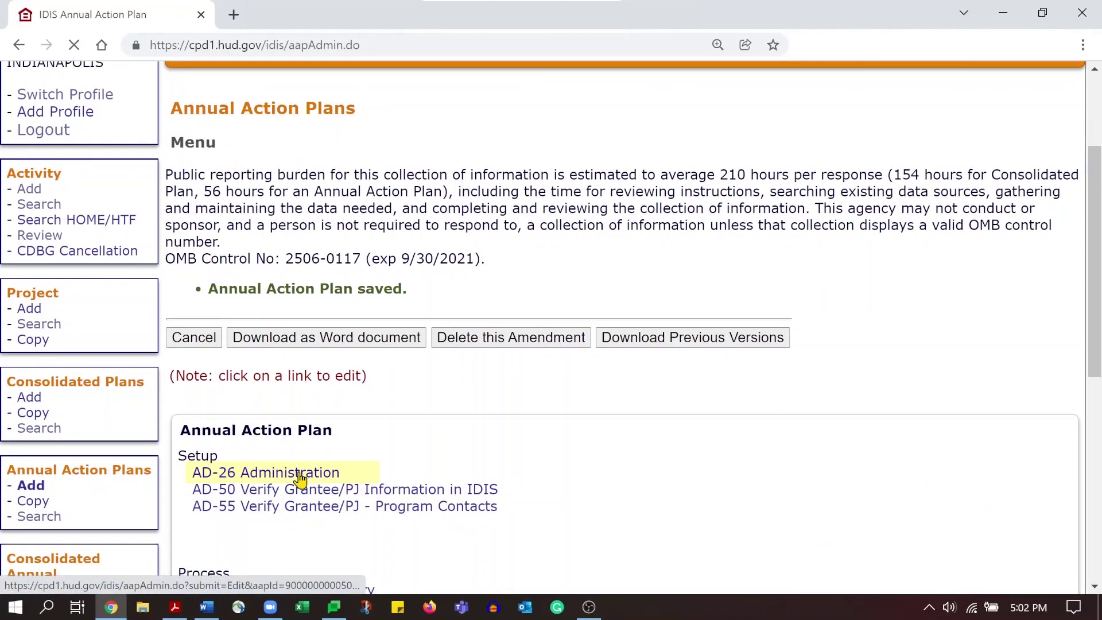
pyautogui.scroll(-4, 299, 468)
pyautogui.scroll(-6, 299, 466)
pyautogui.scroll(-6, 297, 464)
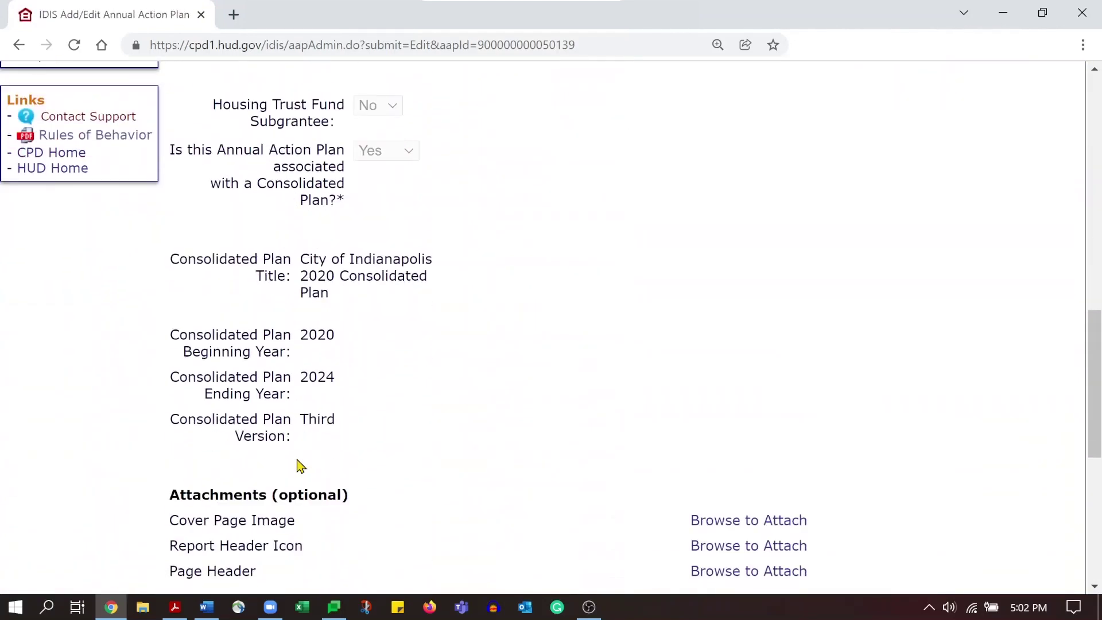
pyautogui.scroll(-5, 506, 505)
pyautogui.scroll(-2, 569, 451)
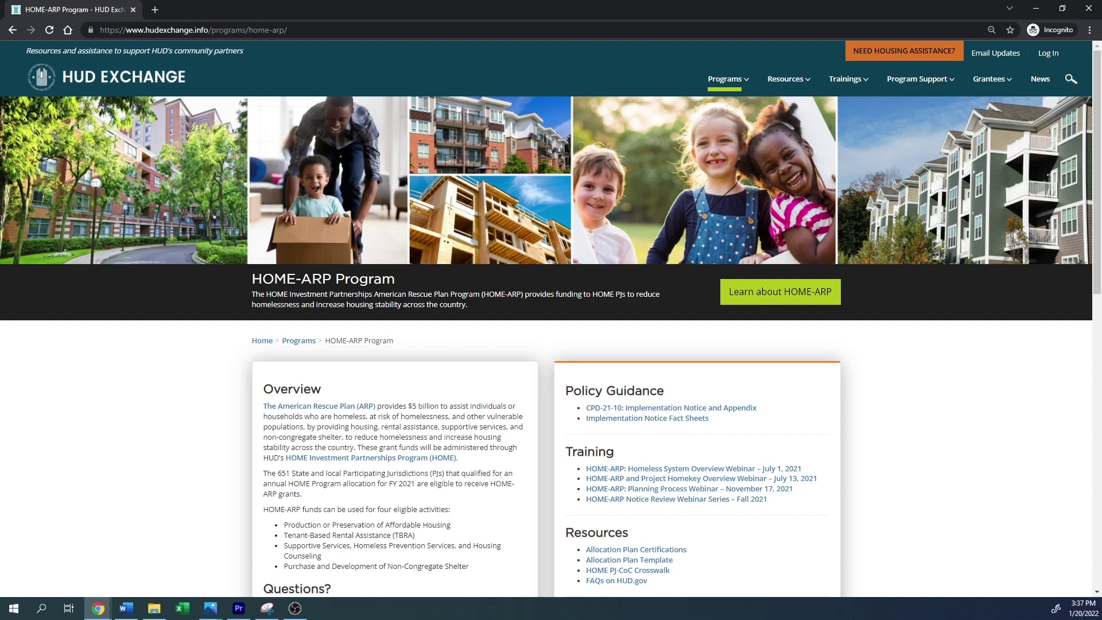
# Step: Follow the HOME-ARP Allocation Plan Ask A Question (AAQ) portal link from the Questions section
pyautogui.scroll(-2, 169, 527)
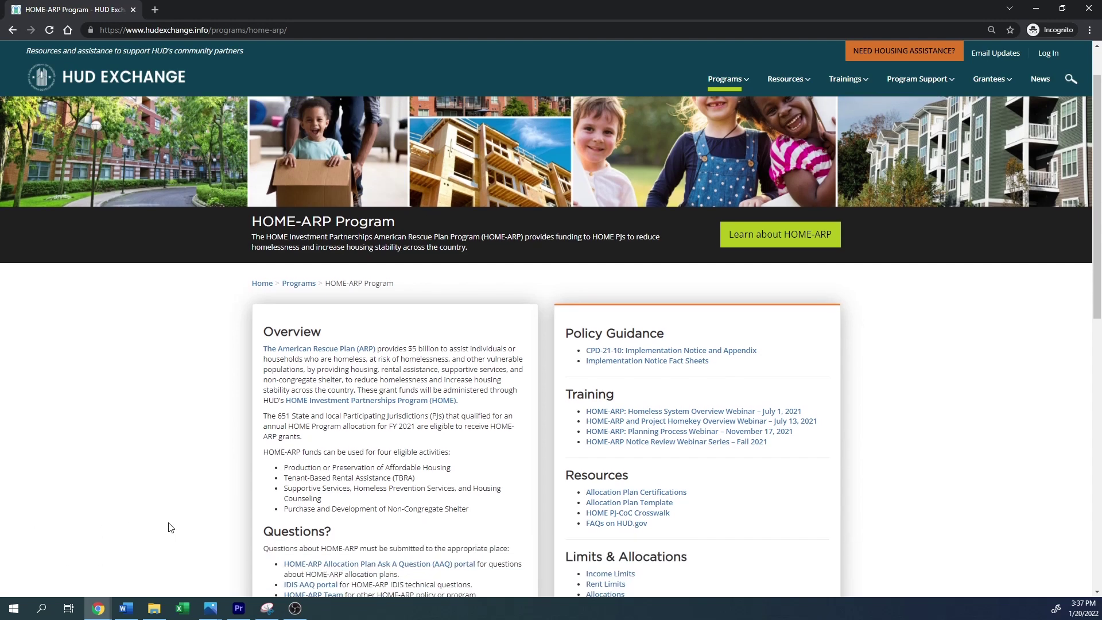
pyautogui.scroll(-1, 170, 527)
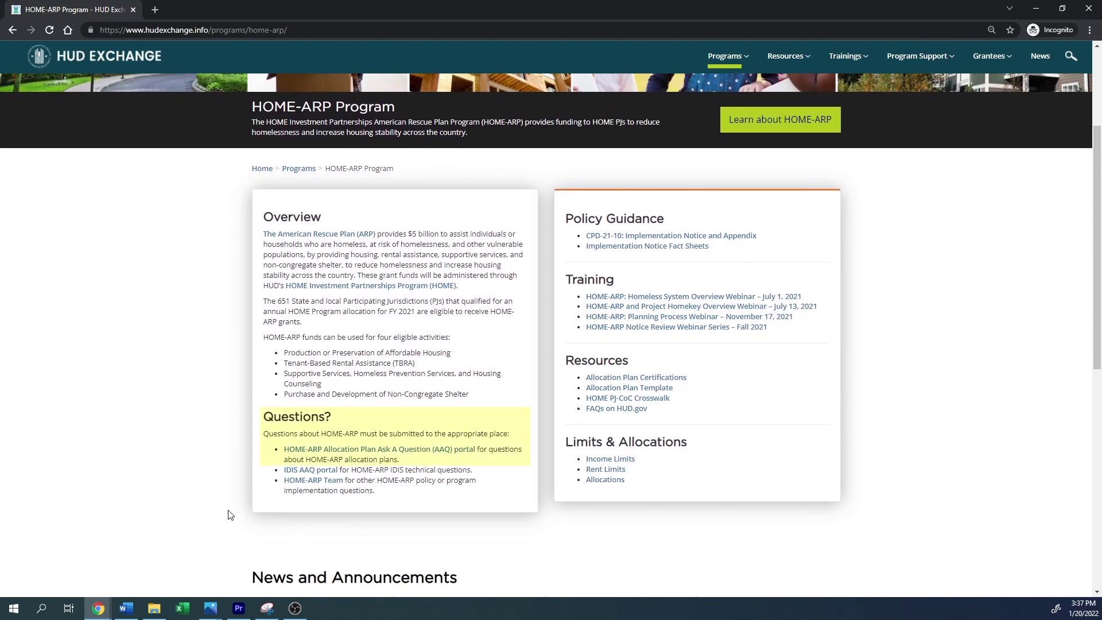
pyautogui.click(379, 450)
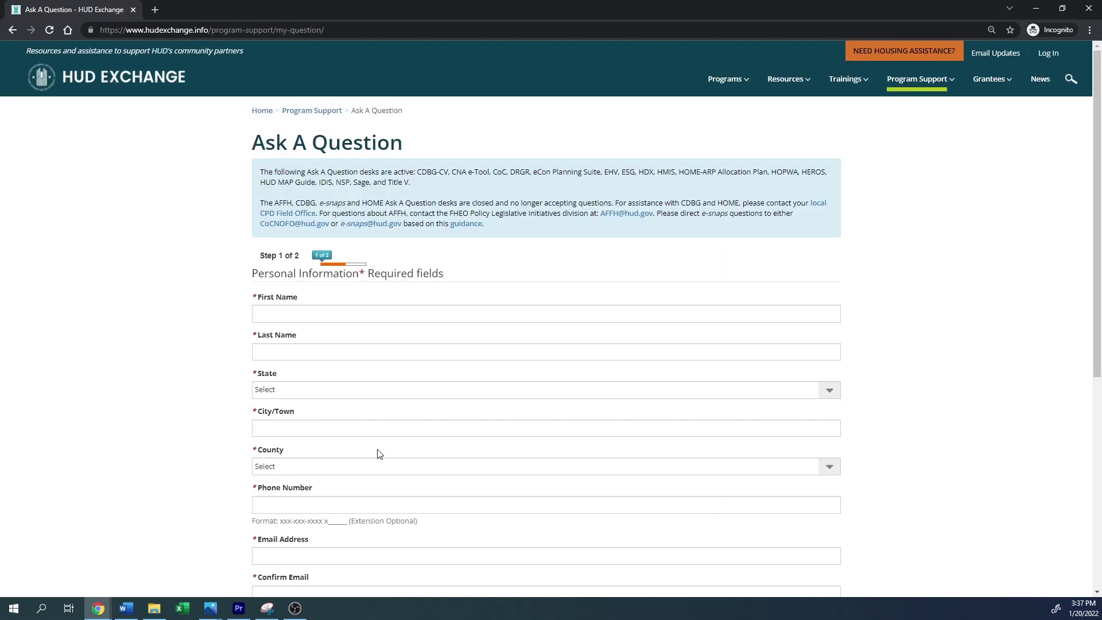
pyautogui.scroll(-5, 379, 454)
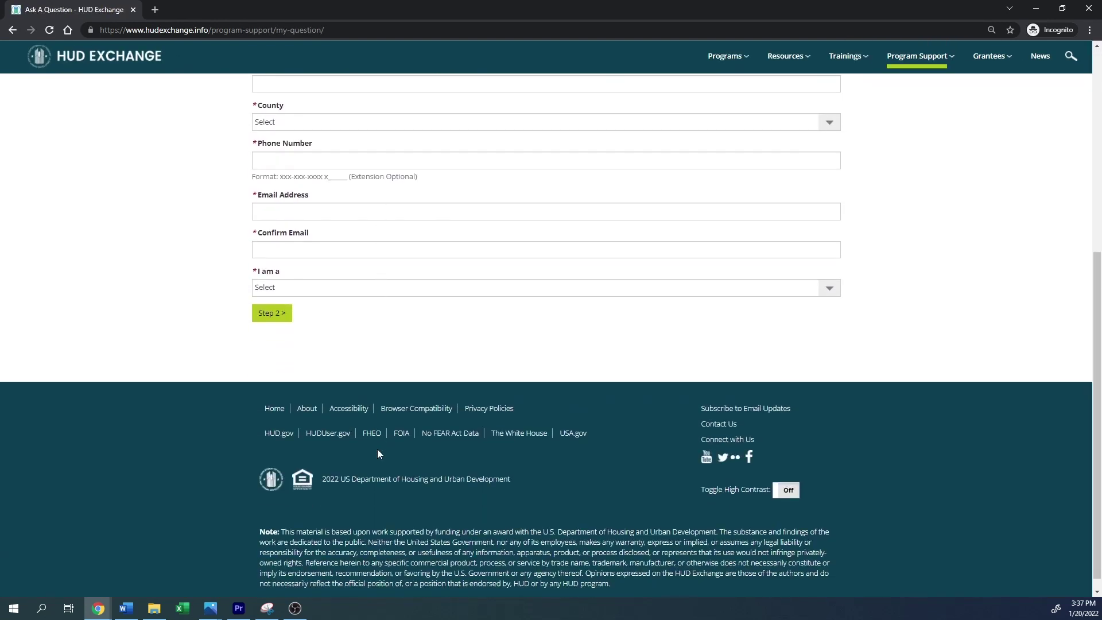